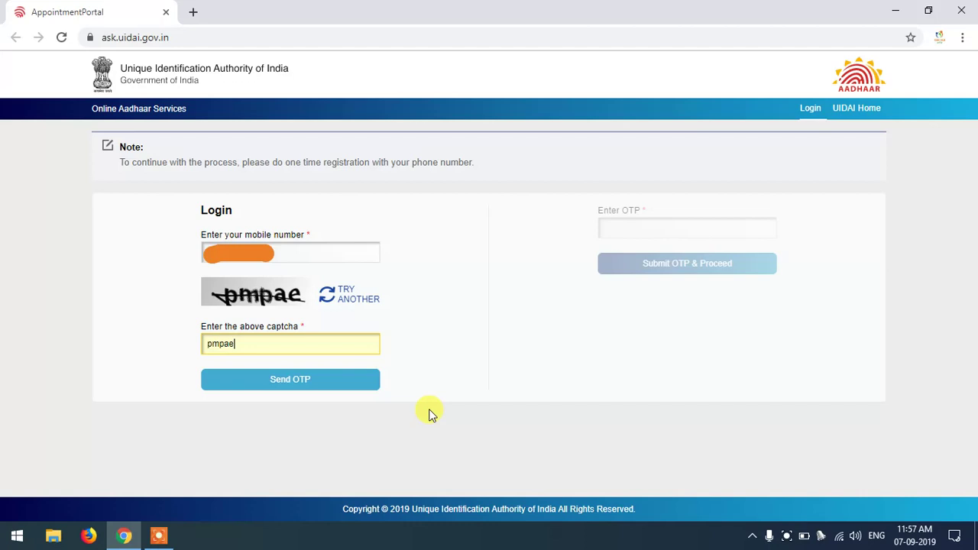
Step: Log in with the one-time password sent to the mobile number and start an Aadhaar update
click(294, 381)
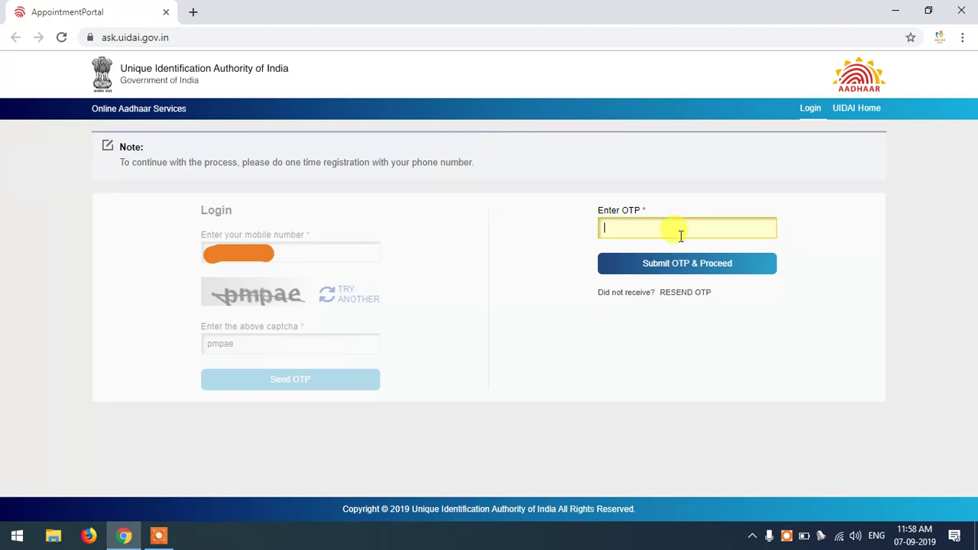
click(661, 269)
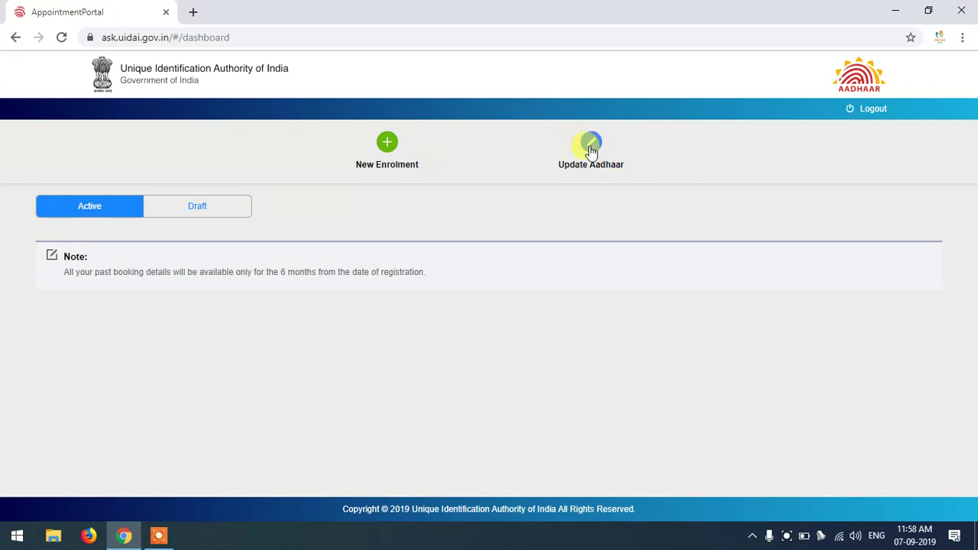
click(590, 147)
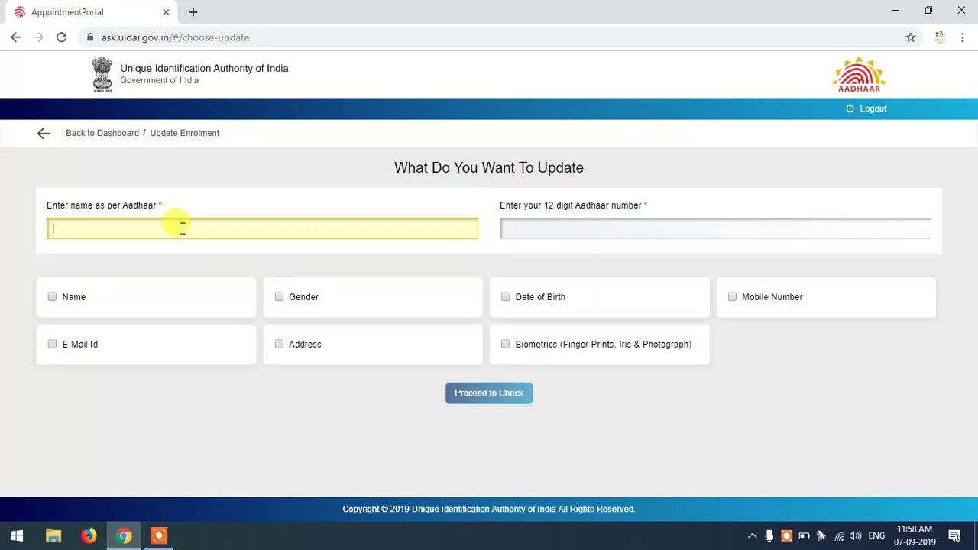
Step: Enter the holder's name as per Aadhaar and the 12-digit Aadhaar number
drag(48, 207, 90, 207)
click(156, 205)
click(153, 228)
drag(501, 206, 666, 210)
click(666, 210)
click(648, 223)
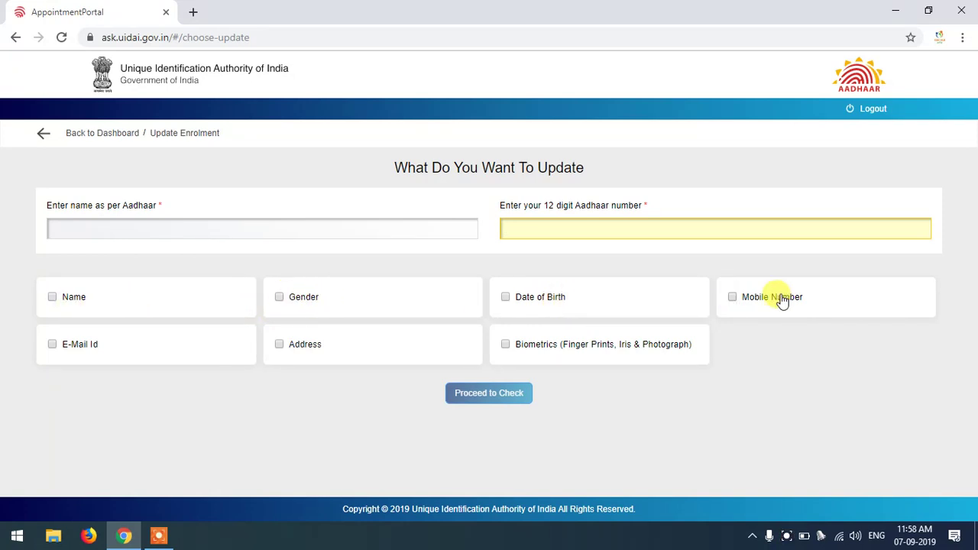
Step: Tick the Name, Date of Birth and Biometrics updates and set birth date 15-12-1999
drag(687, 348, 565, 349)
click(581, 353)
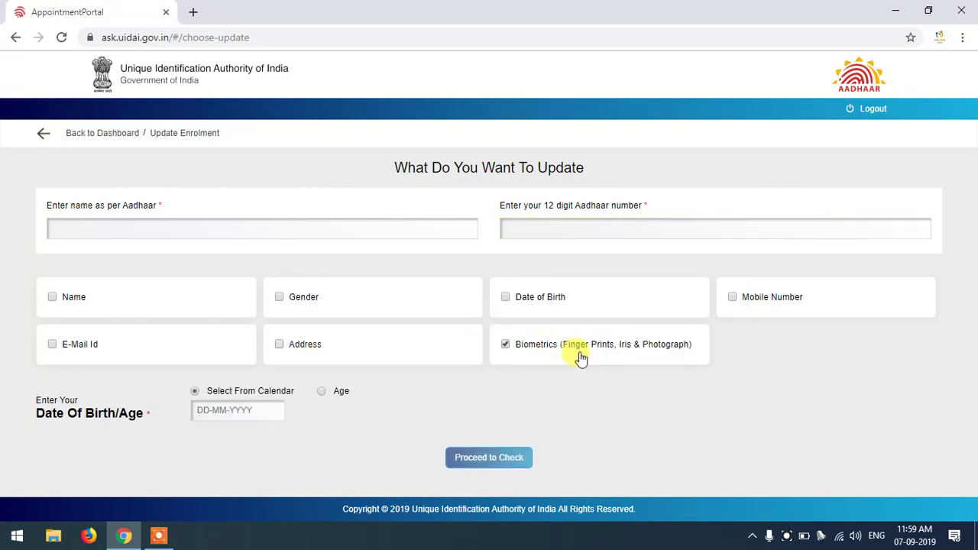
click(577, 350)
click(629, 351)
click(624, 351)
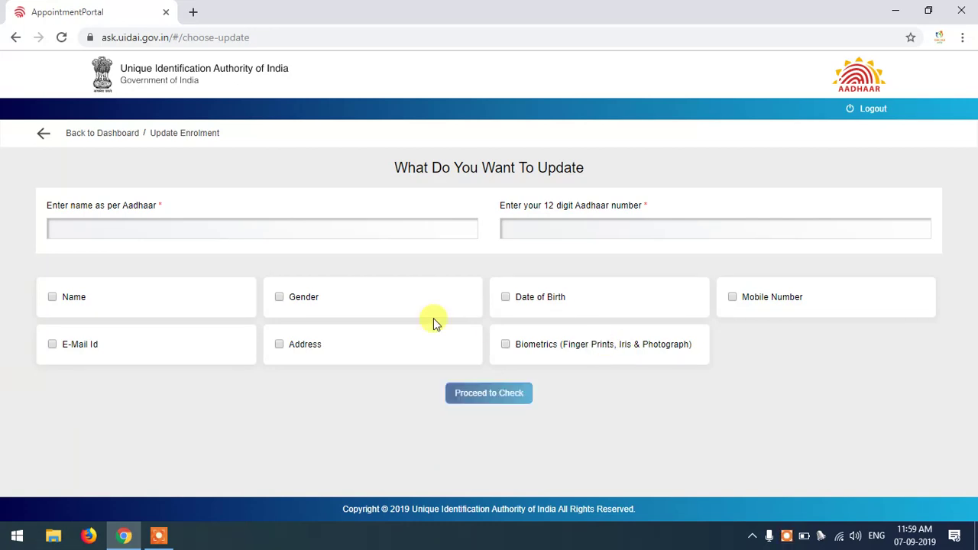
click(142, 229)
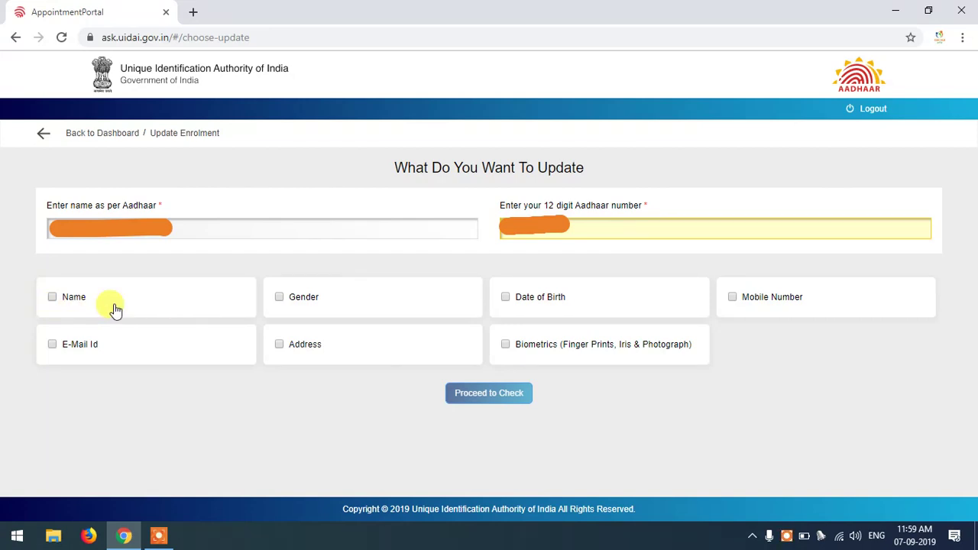
click(52, 297)
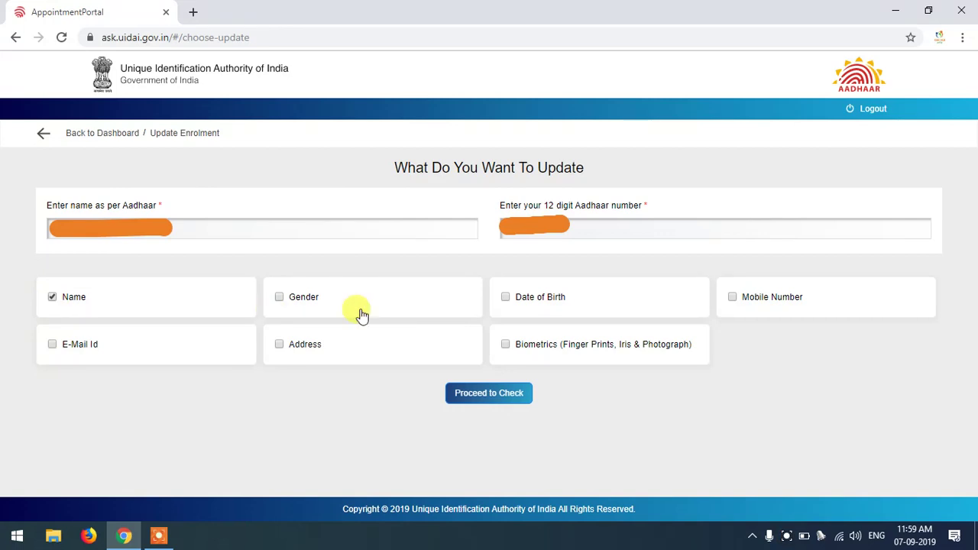
click(505, 344)
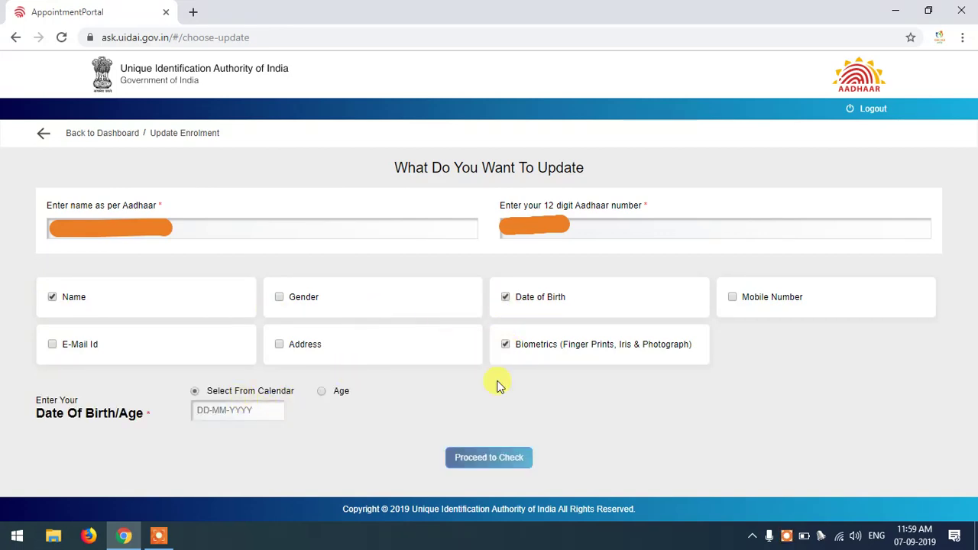
click(239, 410)
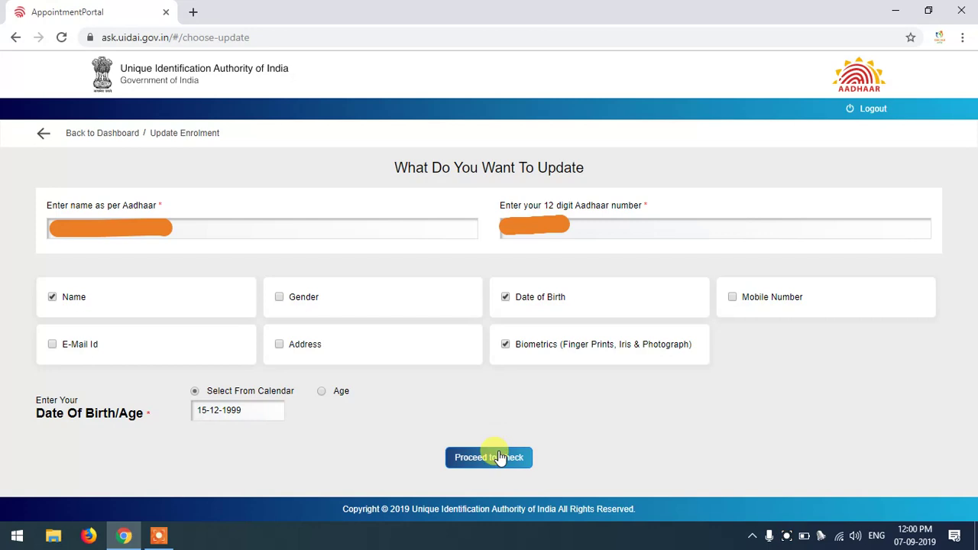
click(500, 457)
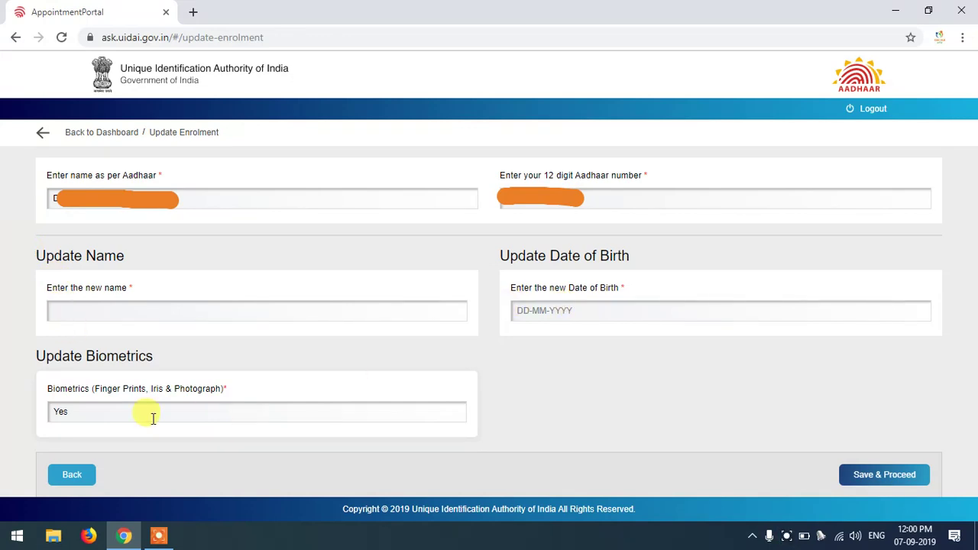
click(89, 309)
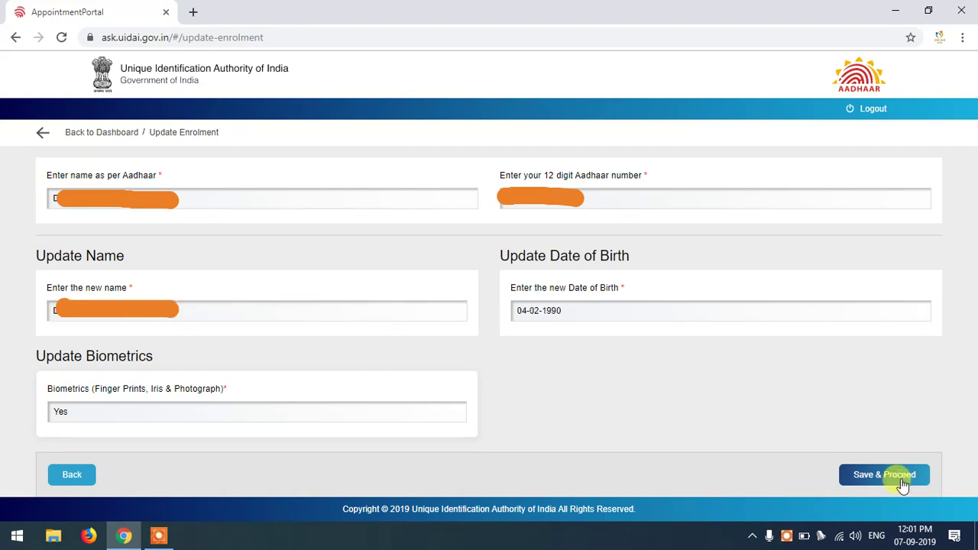
Step: Save the new details, accept the disclosure declaration and submit the update request
click(876, 477)
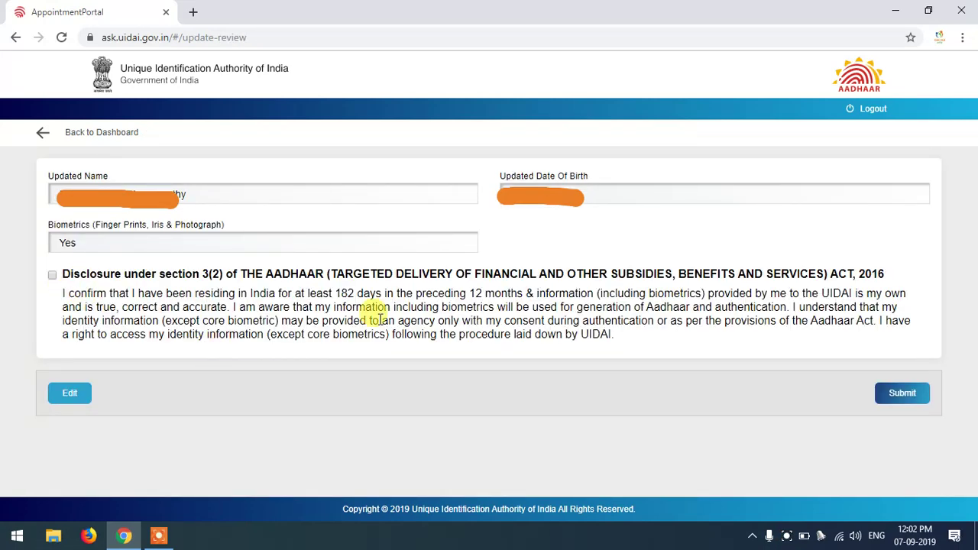
click(52, 275)
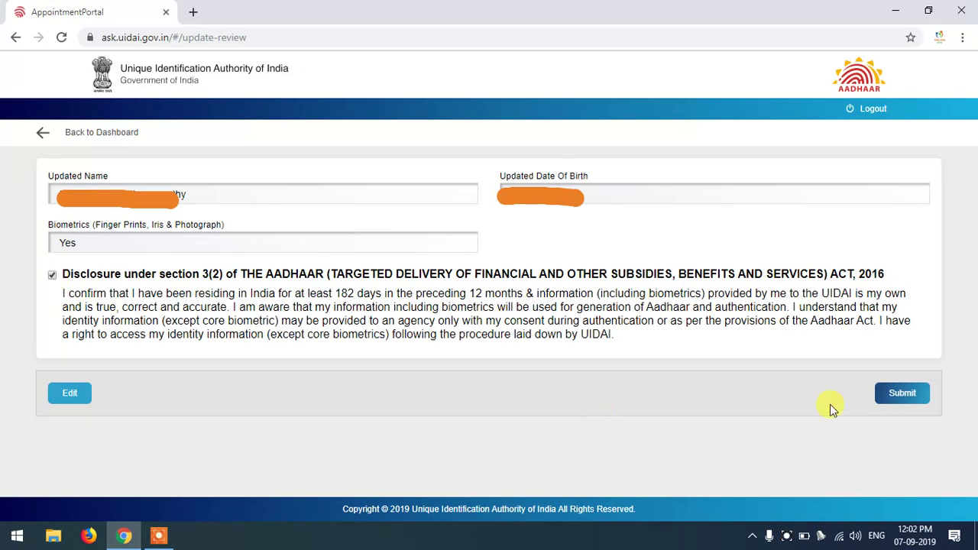
click(879, 394)
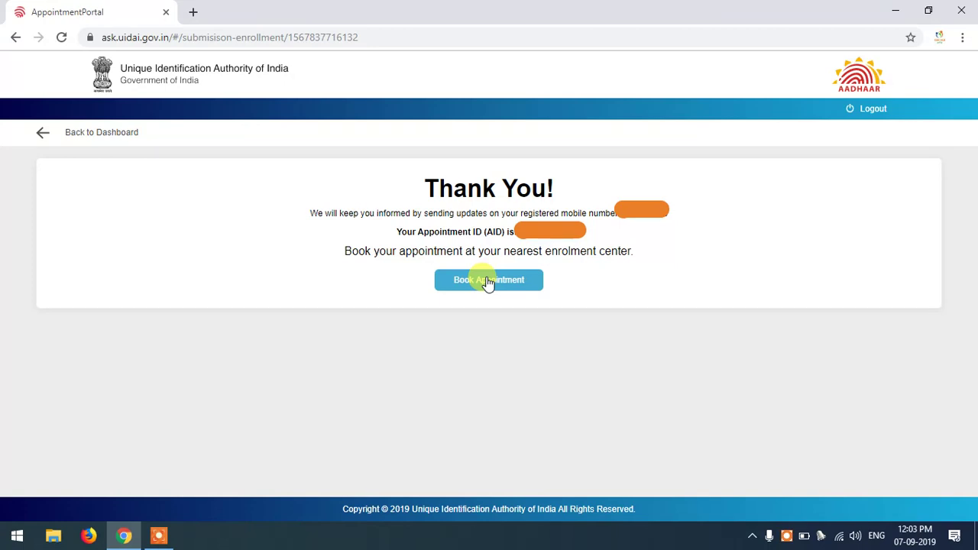
Step: Search Chennai centres and open Chennai Ten Square ASK Center's Sep 7, 2019 slots
click(488, 281)
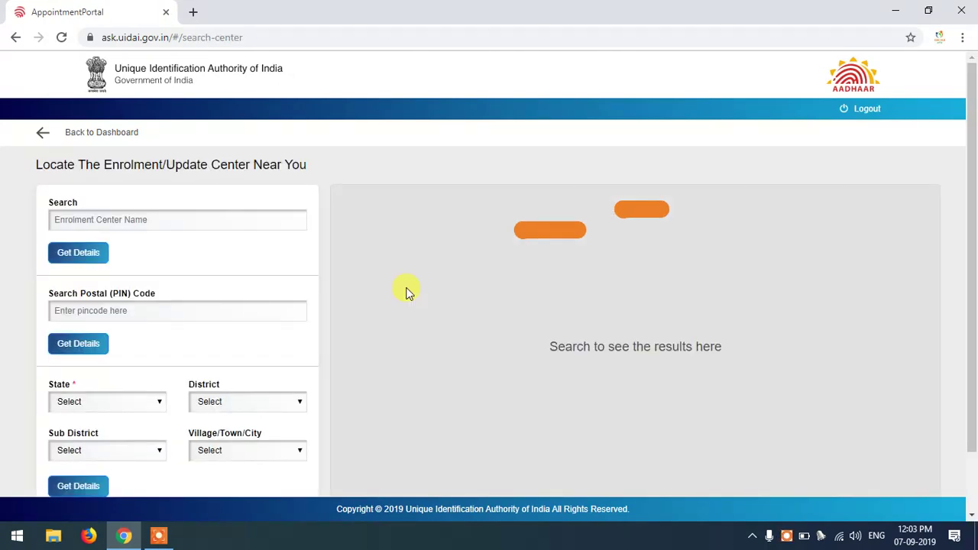
scroll(973, 295, down, 1)
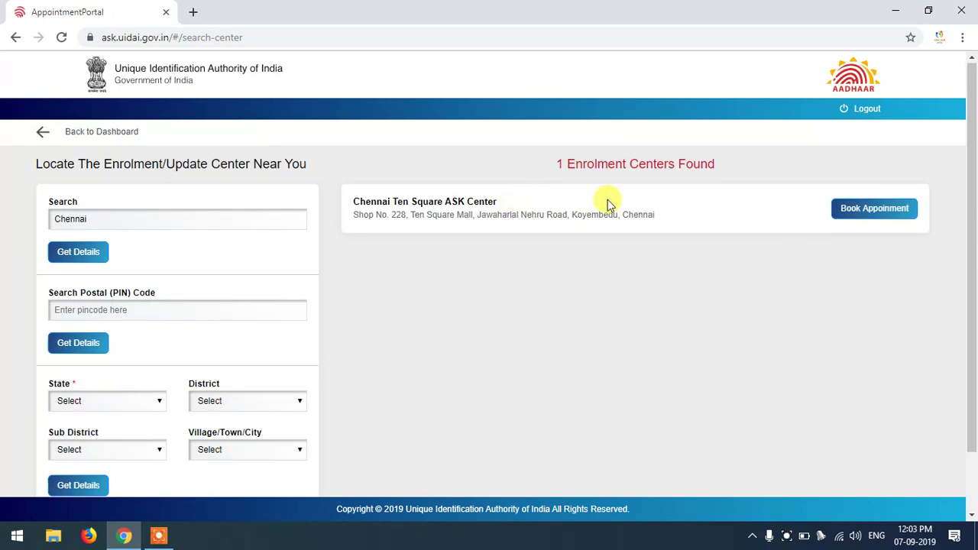
click(883, 210)
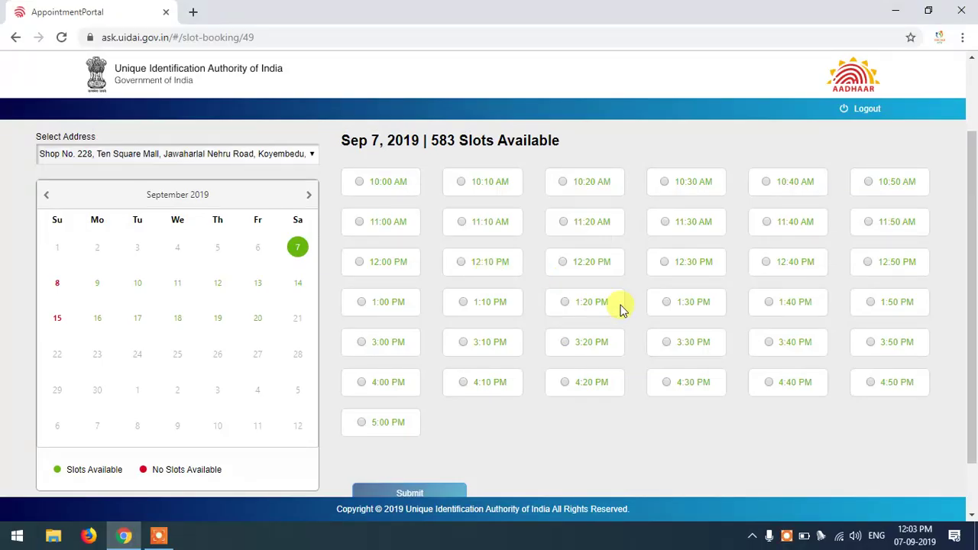
Step: Select the 3:00 PM slot on 07/09/2019, submit it and confirm the booking
triple_click(601, 307)
click(608, 343)
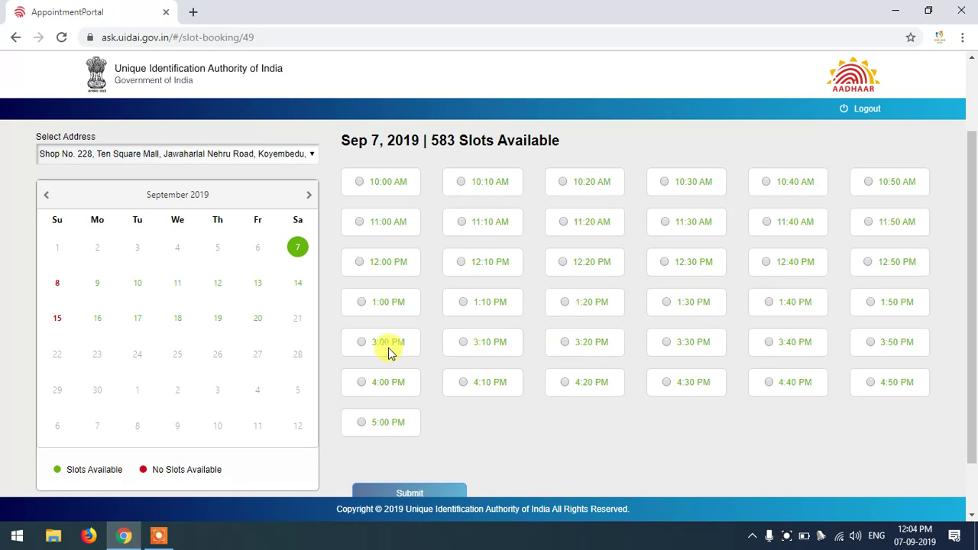
click(363, 345)
scroll(388, 435, down, 1)
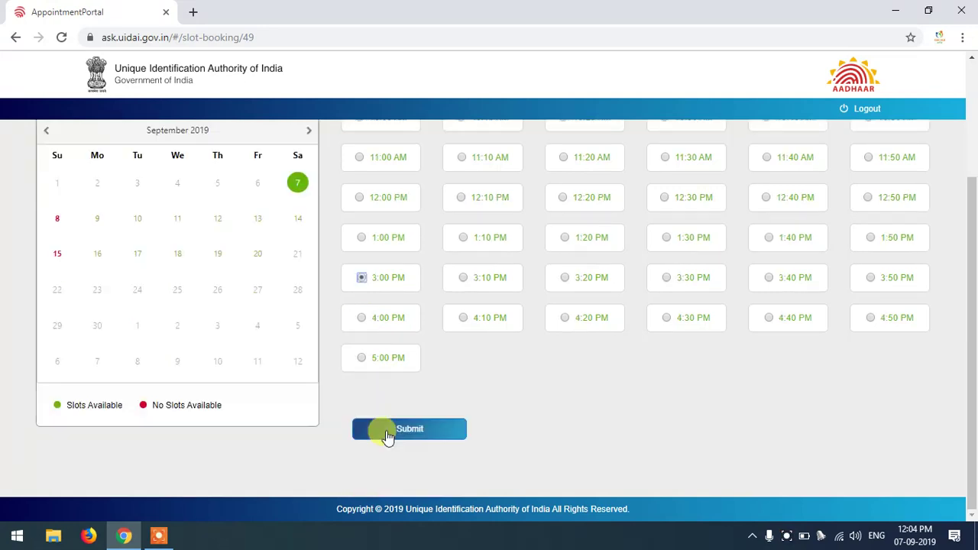
click(388, 431)
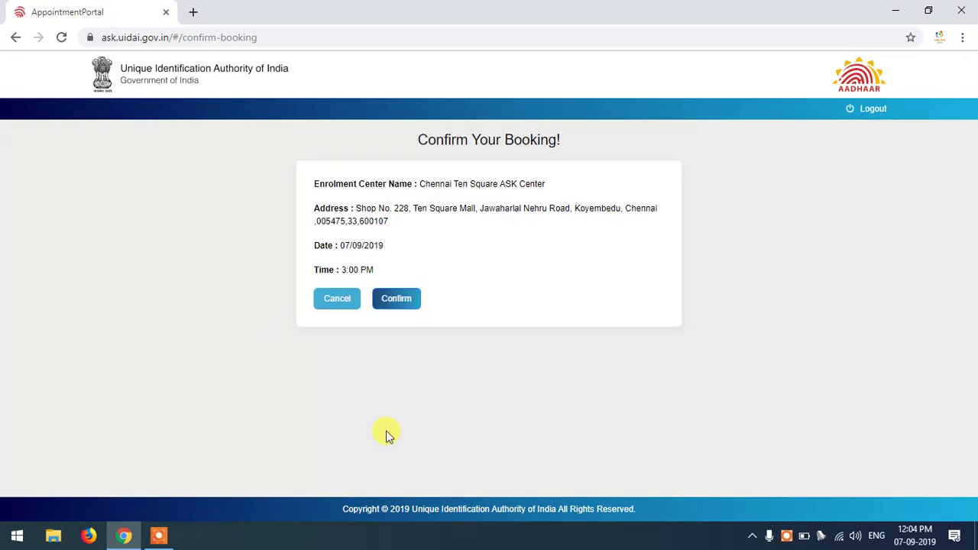
click(397, 294)
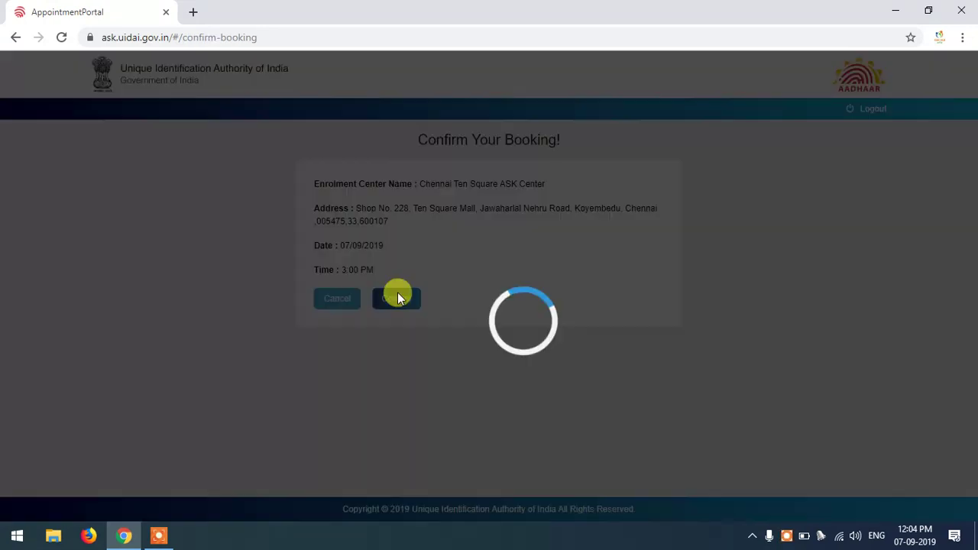